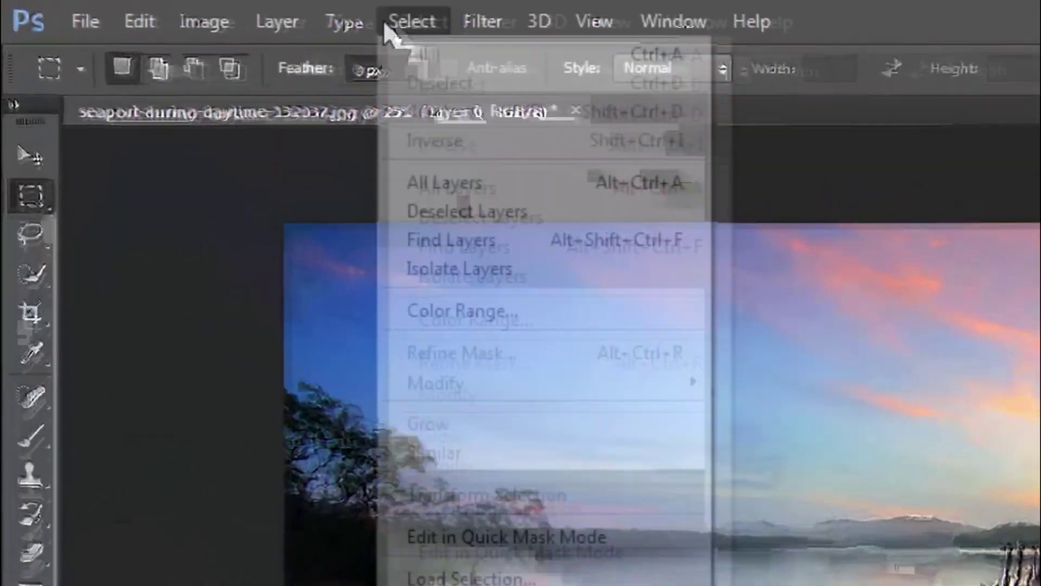
# Apply a Lens Blur with a radius of 35 to the seaport photo
pyautogui.moveTo(242, 11)
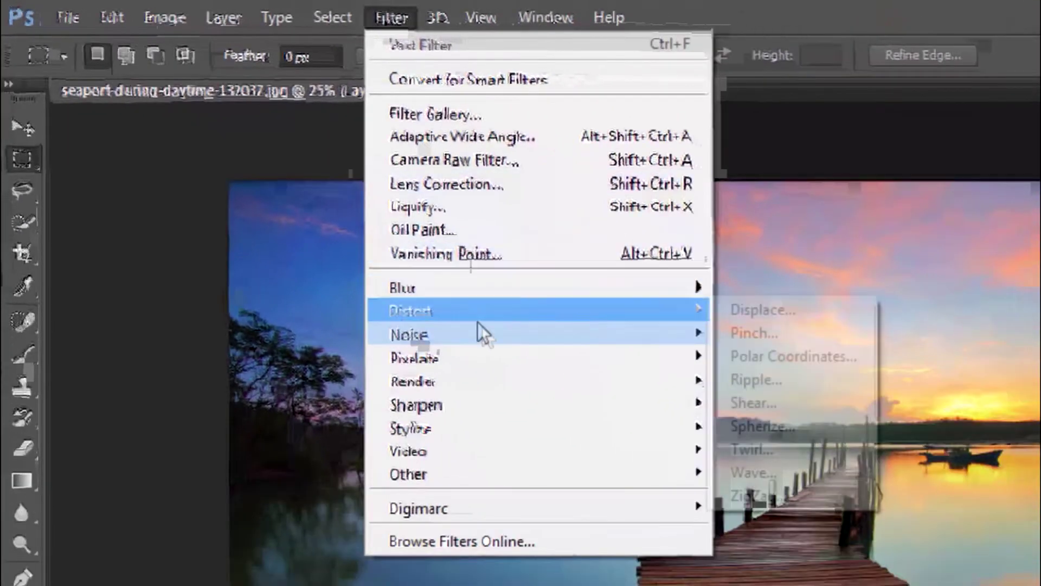
pyautogui.moveTo(523, 286)
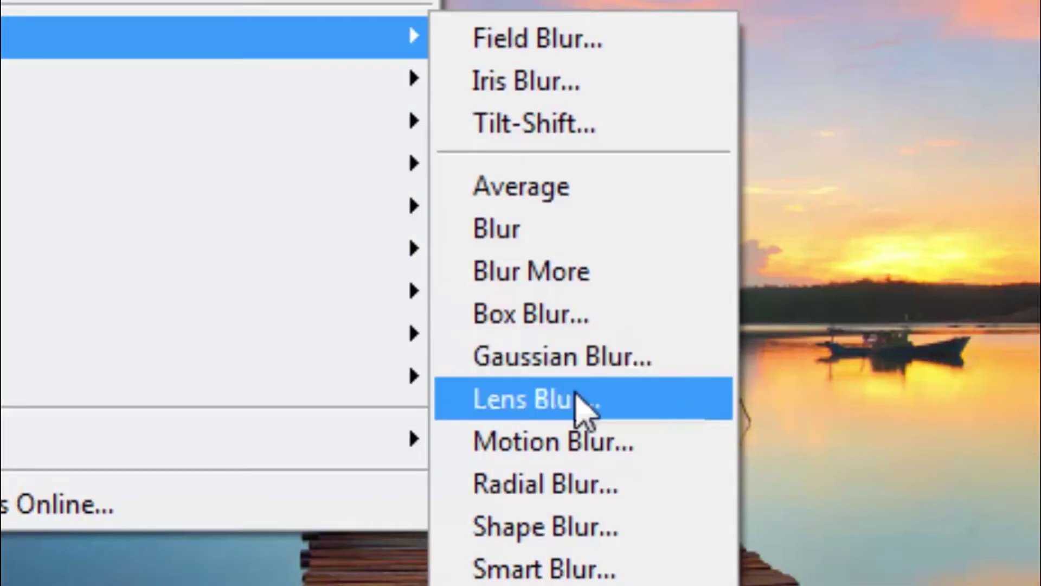
pyautogui.click(577, 404)
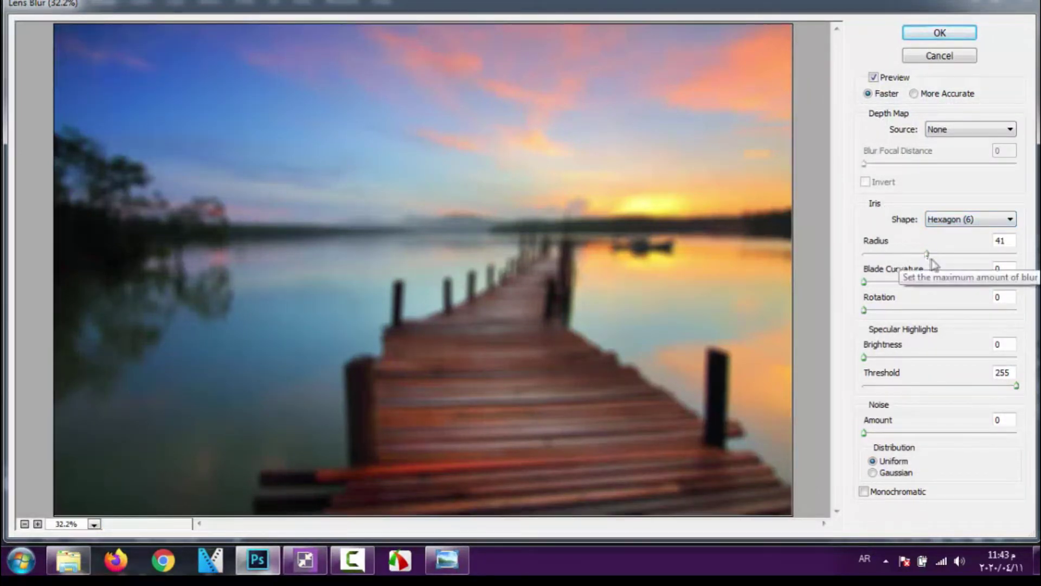
pyautogui.moveTo(925, 257)
pyautogui.mouseDown()
pyautogui.moveTo(883, 257)
pyautogui.moveTo(917, 258)
pyautogui.mouseUp()
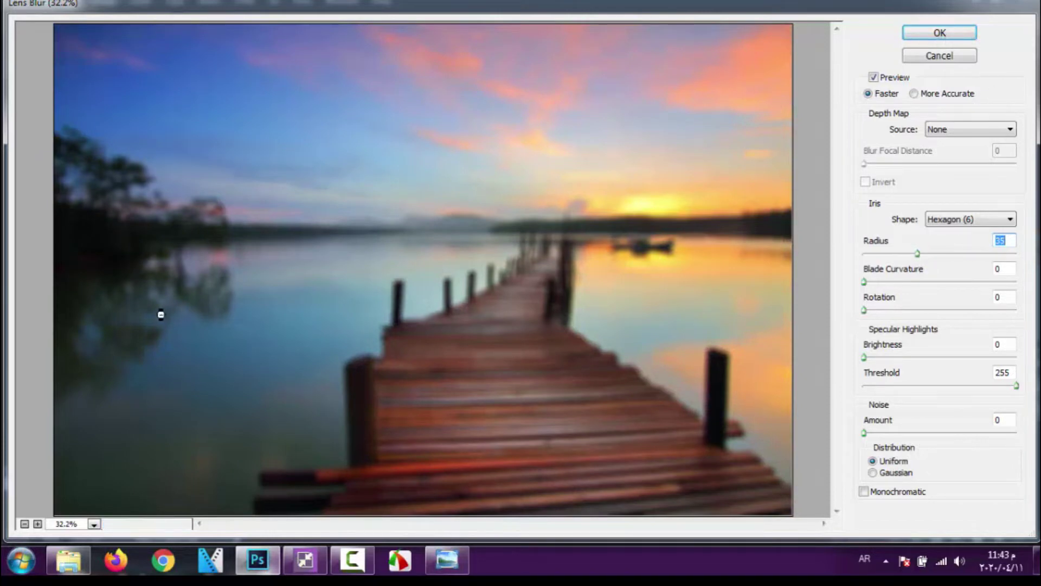
pyautogui.press('Return')
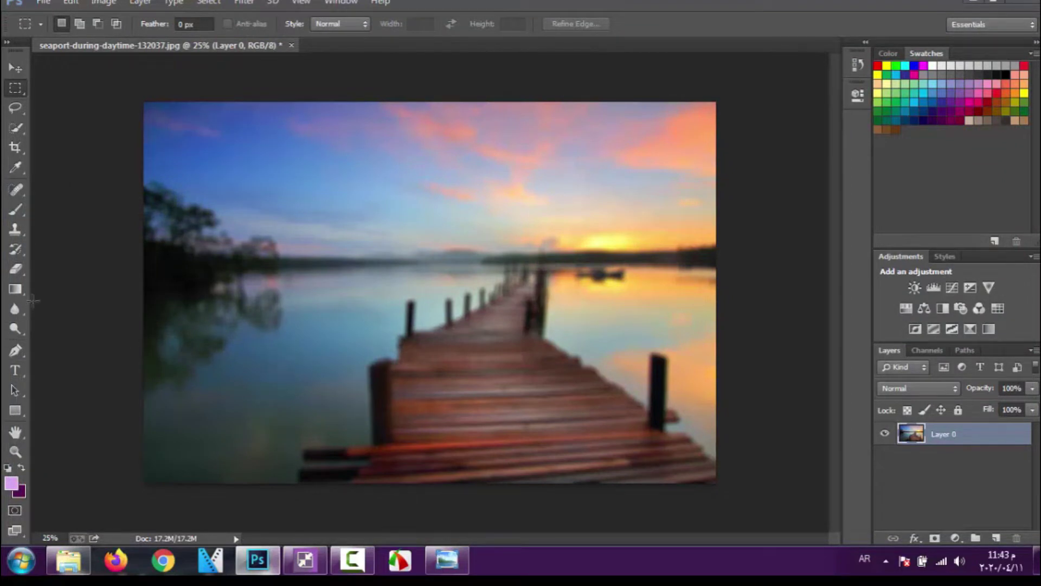
# Start a text layer in the sky area and set its font size to 78 pt
pyautogui.click(15, 370)
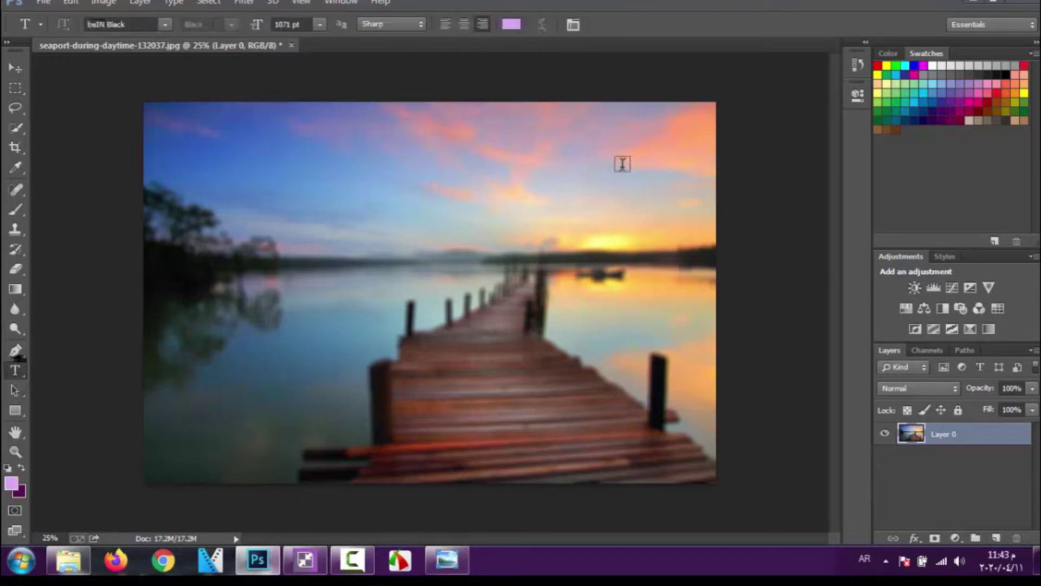
pyautogui.click(596, 145)
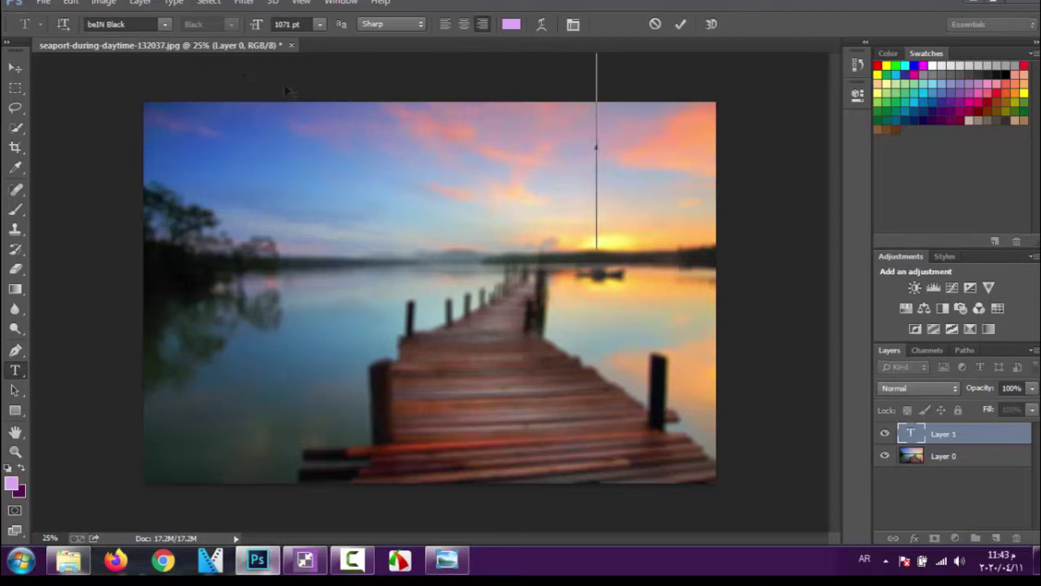
pyautogui.click(284, 24)
pyautogui.write('820')
pyautogui.press('Return')
pyautogui.moveTo(261, 28)
pyautogui.mouseDown()
pyautogui.moveTo(167, 35)
pyautogui.moveTo(258, 32)
pyautogui.mouseUp()
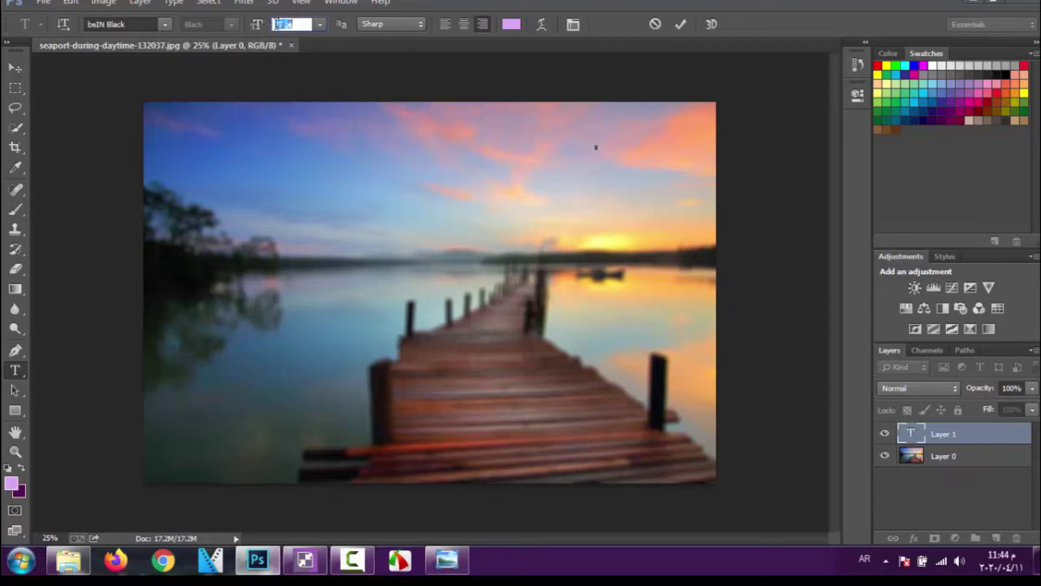
pyautogui.write('بليماسس')
pyautogui.press('Return')
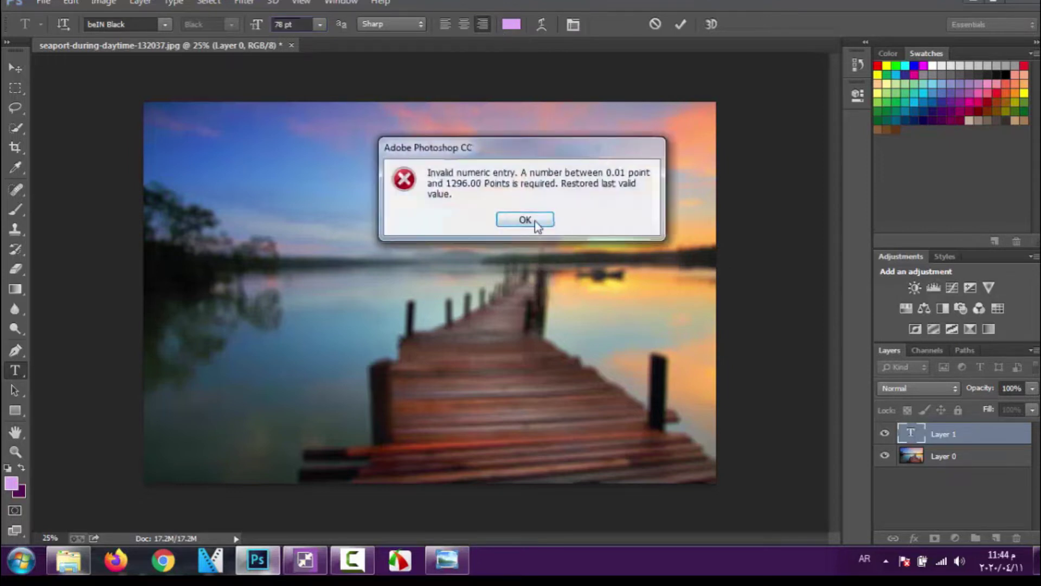
pyautogui.click(525, 219)
pyautogui.write('س')
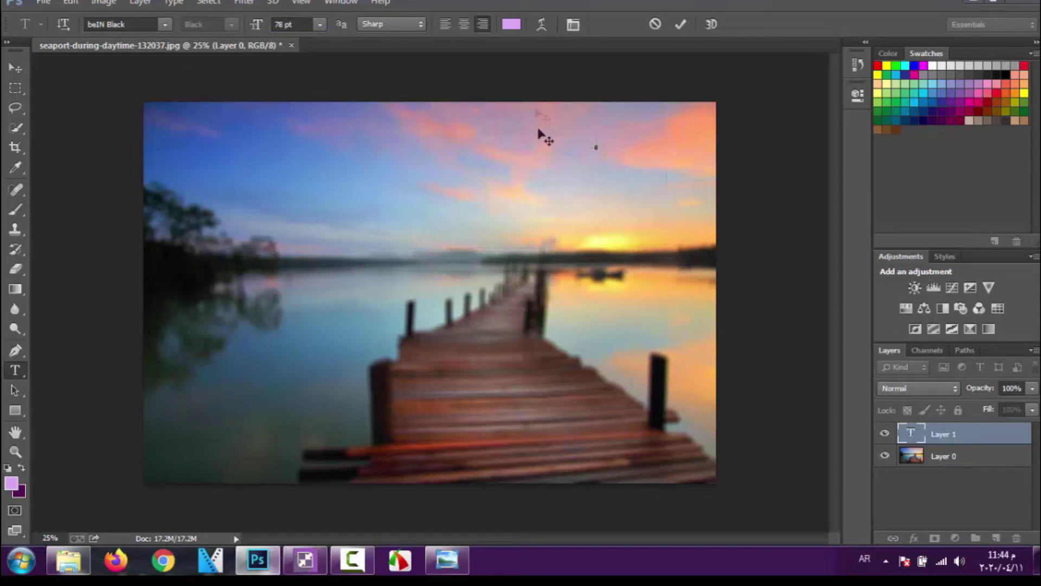
# Set the text colour to near-white fefcfd
pyautogui.click(511, 25)
pyautogui.moveTo(388, 134)
pyautogui.mouseDown()
pyautogui.moveTo(323, 126)
pyautogui.moveTo(352, 162)
pyautogui.moveTo(425, 211)
pyautogui.moveTo(458, 179)
pyautogui.mouseUp()
pyautogui.moveTo(540, 169); pyautogui.dragTo(539, 145)
pyautogui.moveTo(459, 180); pyautogui.dragTo(483, 165)
pyautogui.moveTo(406, 148); pyautogui.dragTo(328, 129)
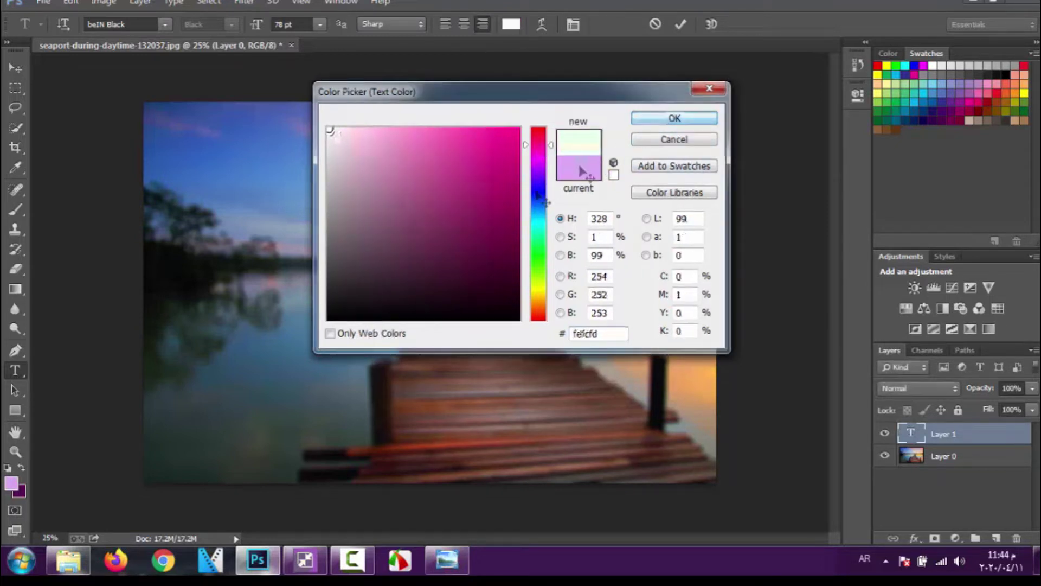
pyautogui.press('Return')
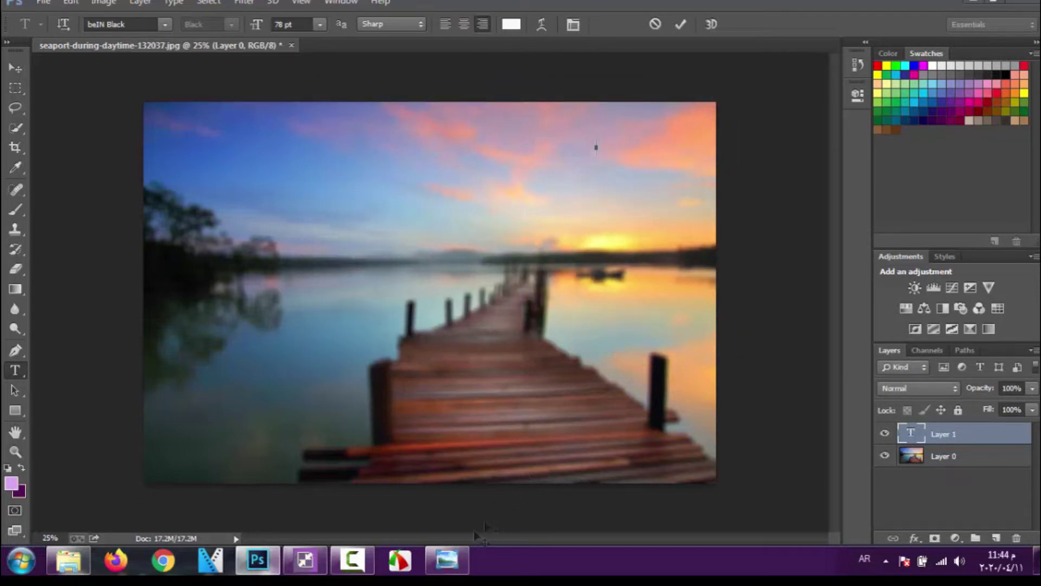
# Enter the quote's first two lines from the reference image: "الغرب ليسو عباقرةونحن أغبياء .." and "ولكن فقط هم يدعمون الفاشل حتى ينجح ."
pyautogui.click(447, 560)
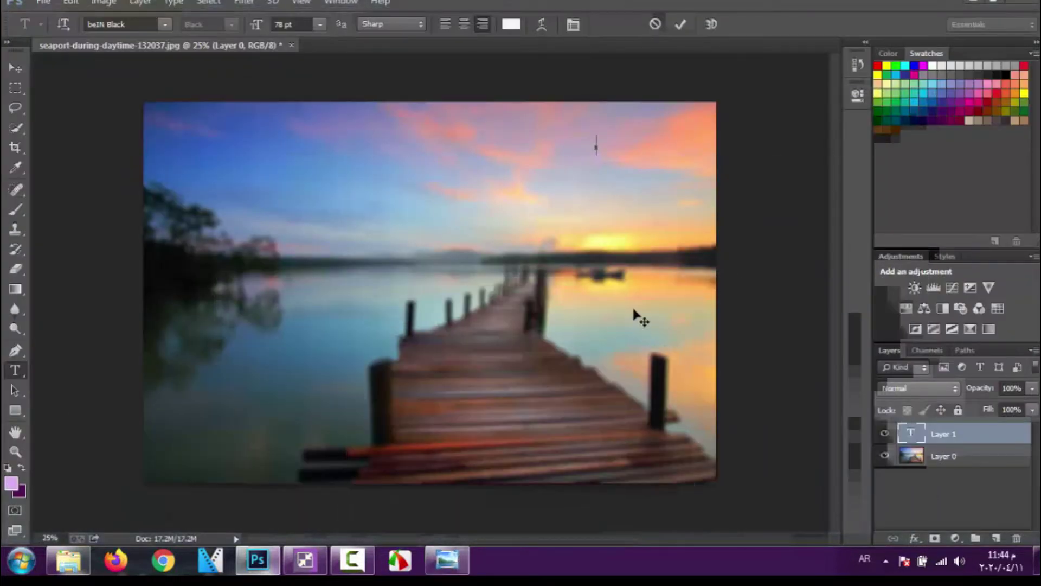
pyautogui.write('غاب')
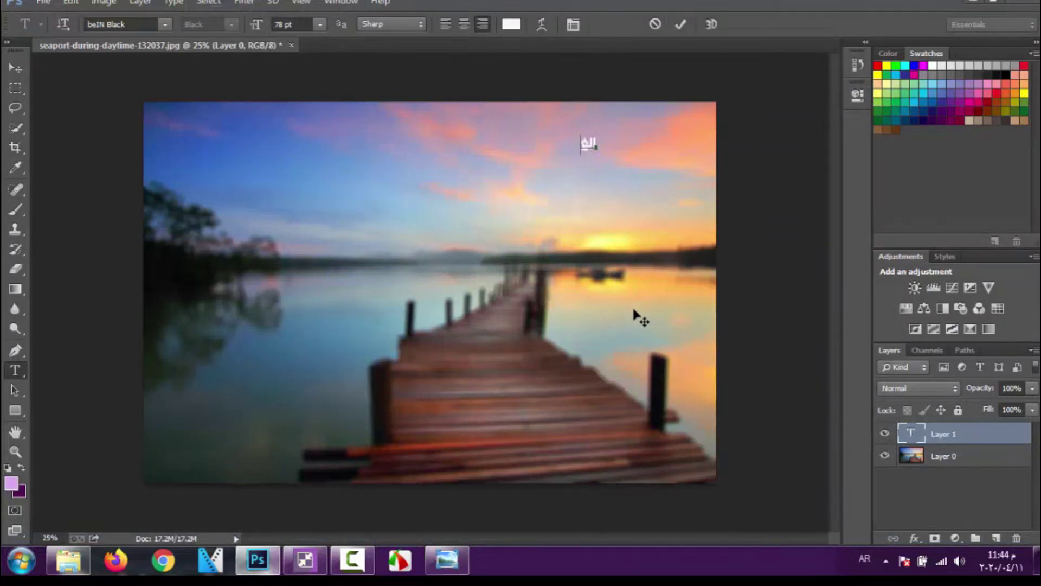
pyautogui.write(' ليسم')
pyautogui.write(' عباقرة')
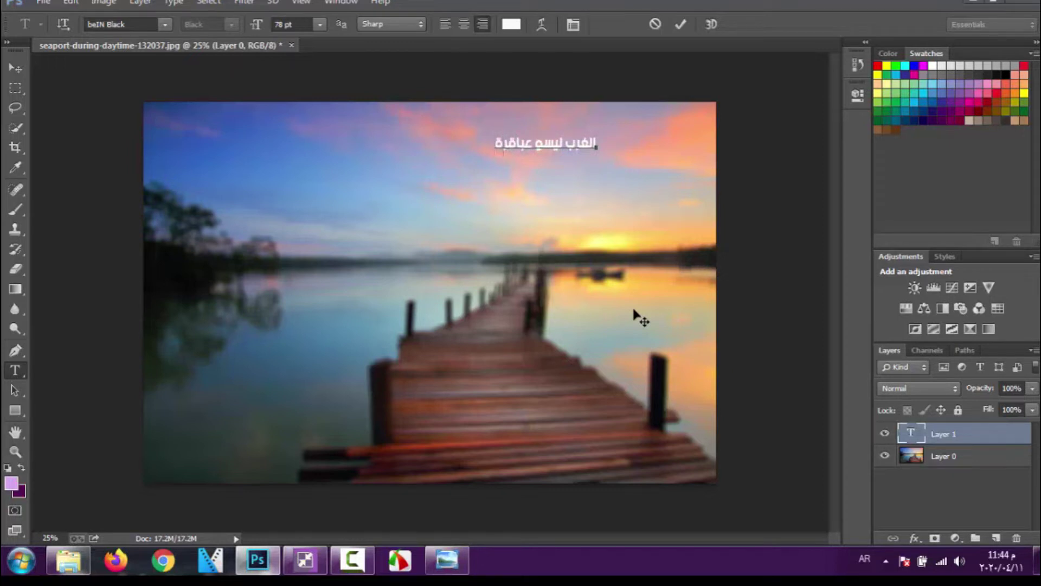
pyautogui.click(442, 566)
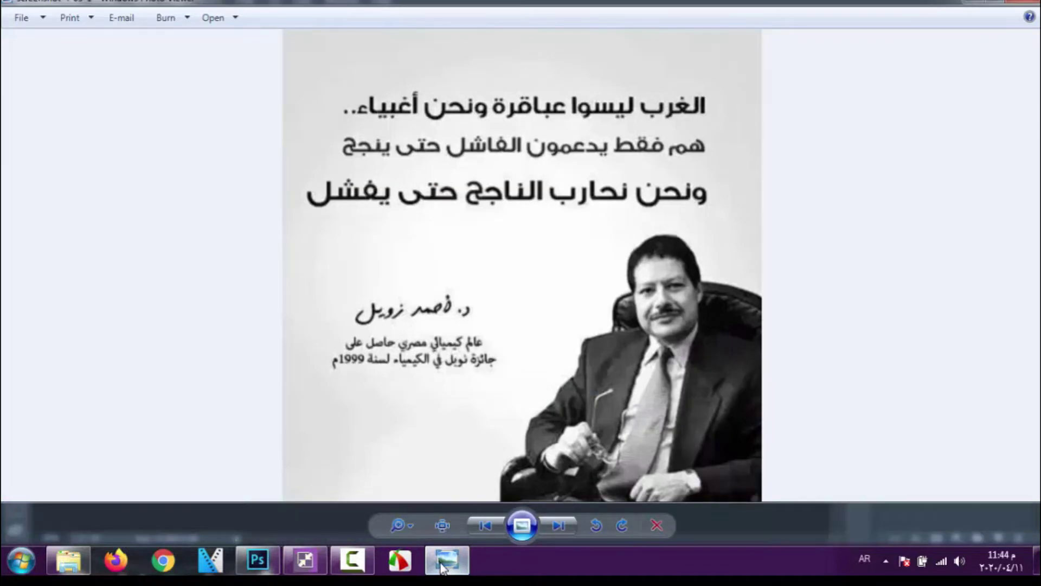
pyautogui.click(442, 566)
pyautogui.write('رة ونحن أغبياء ..')
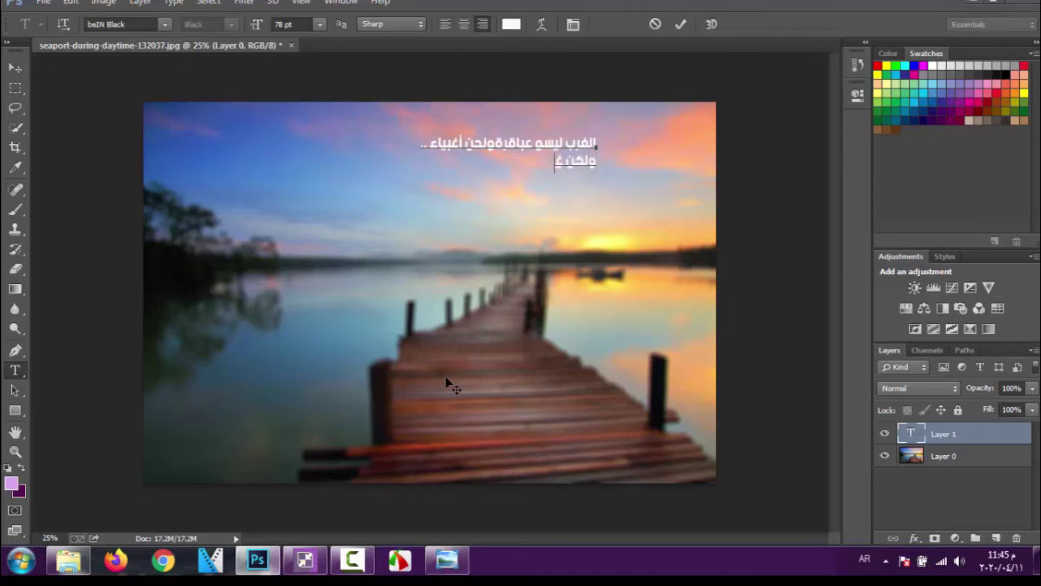
pyautogui.write('قط هم يدعمون الفاشل حتى ين')
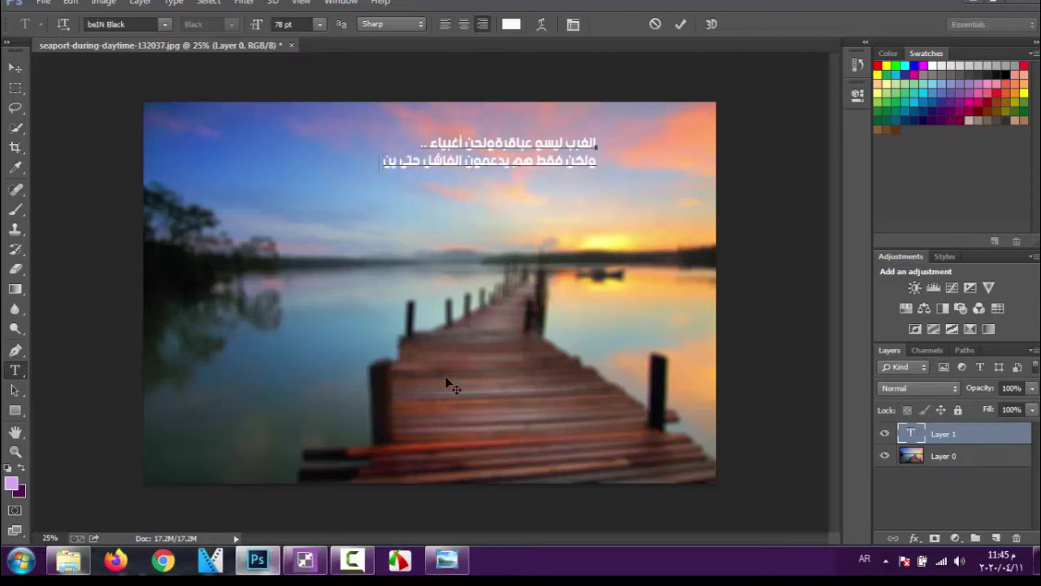
pyautogui.write('جح')
# Add the third line "ونحن نحارب الناجح حتى يفشل ." and the author's name below it, consulting the reference image
pyautogui.write('من')
pyautogui.write('ن')
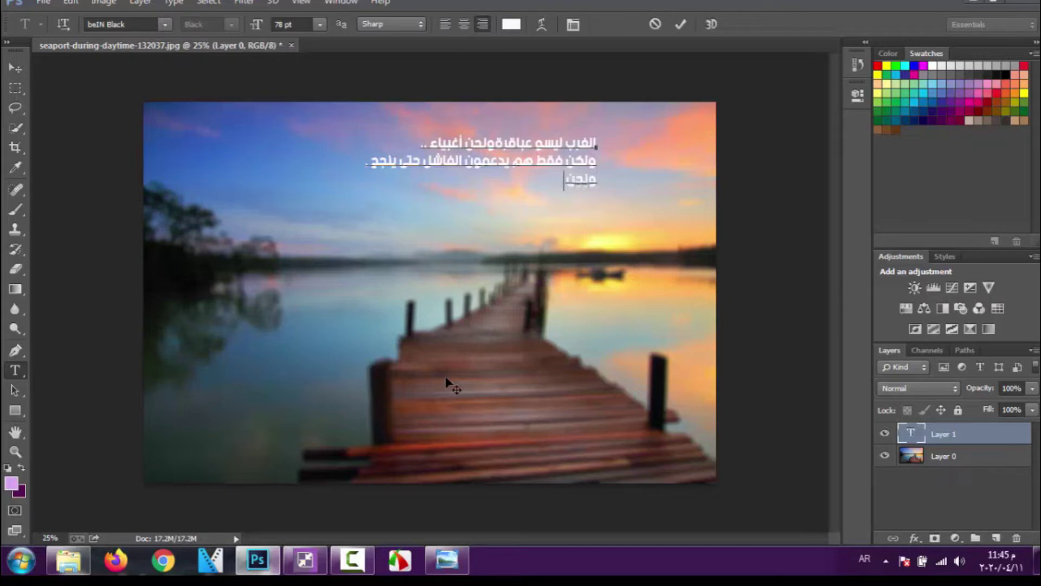
pyautogui.click(463, 569)
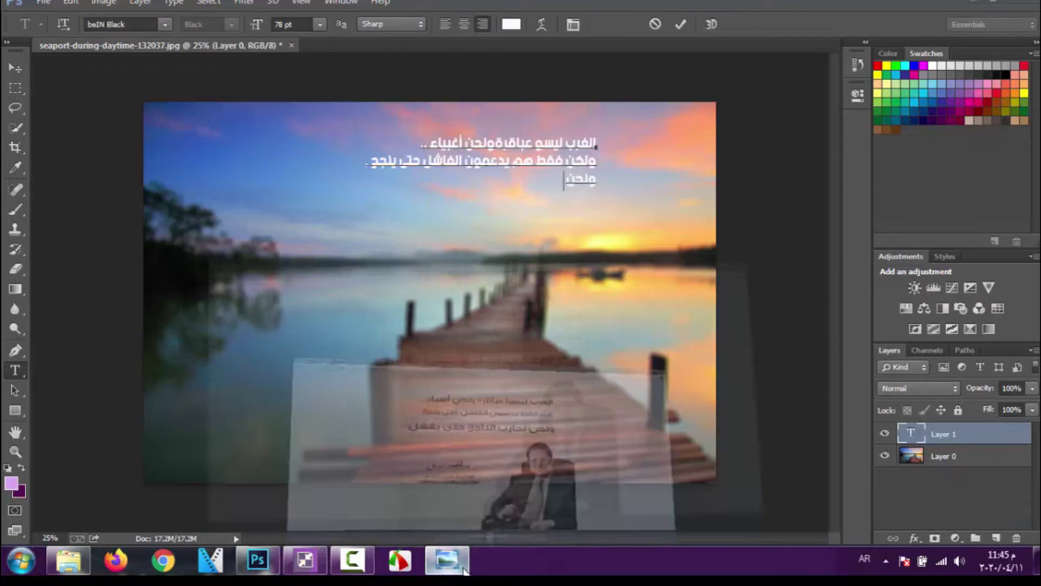
pyautogui.click(463, 568)
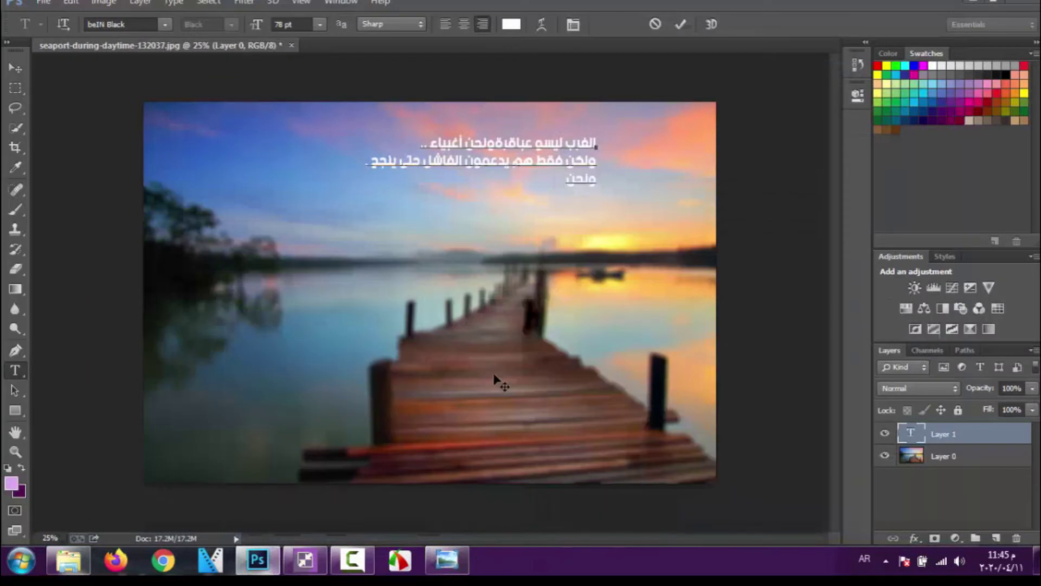
pyautogui.write('ا')
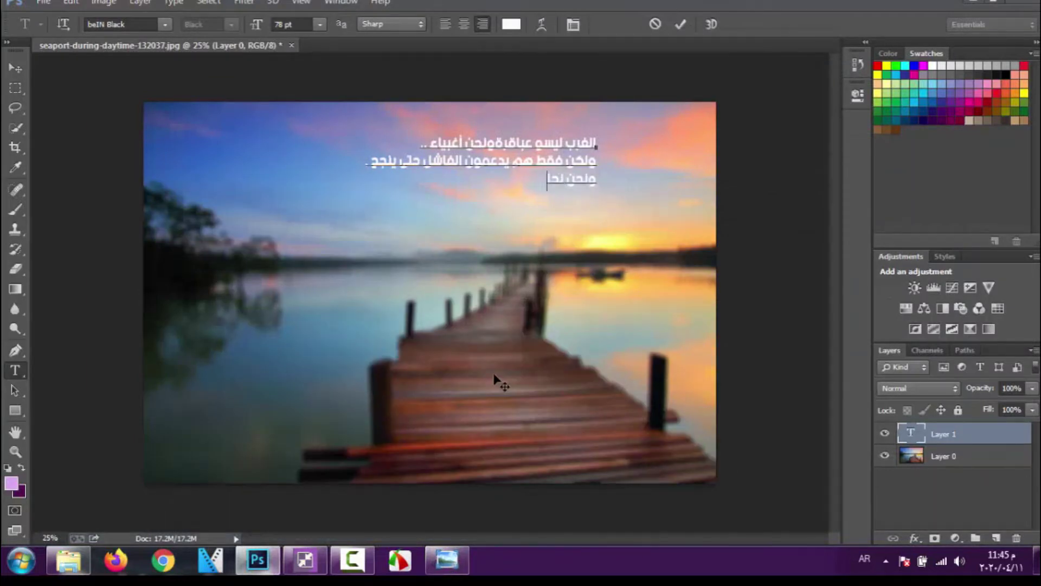
pyautogui.write('الناجح حتى')
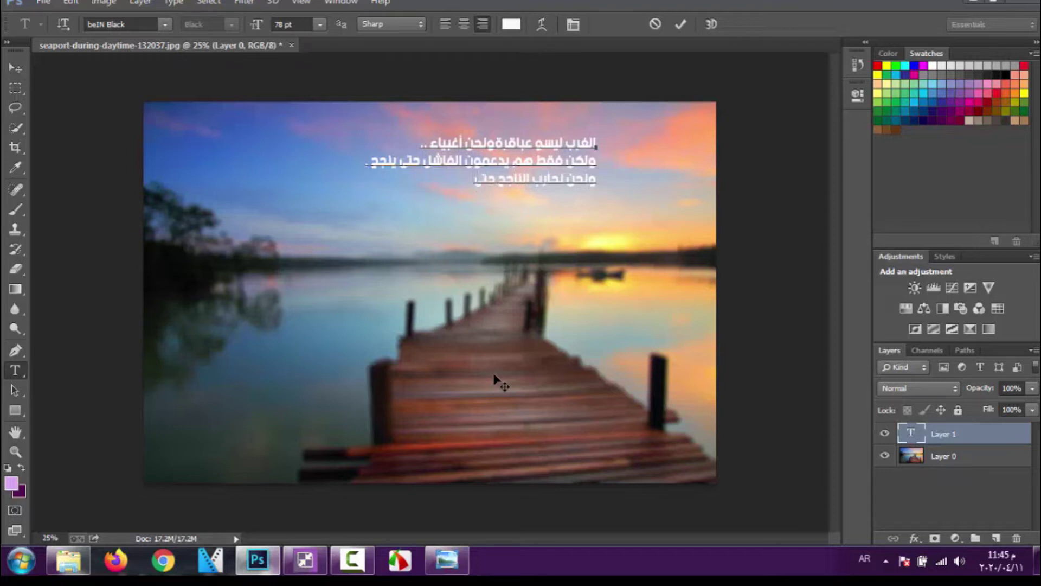
pyautogui.write(' يفشل')
pyautogui.write('ل')
pyautogui.hotkey('ctrl', 'Return')
pyautogui.press('v')
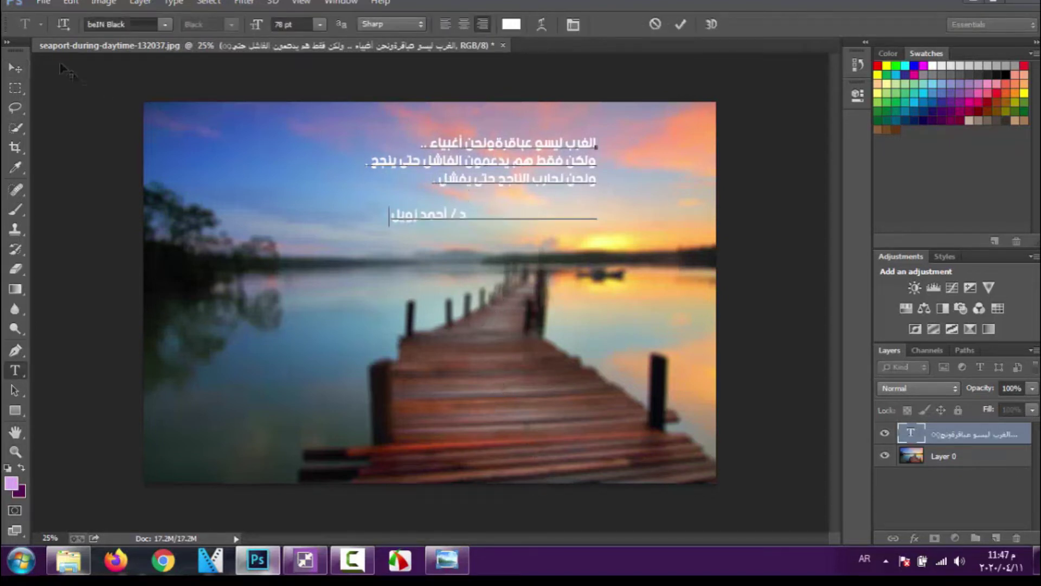
# Enlarge the text block proportionally to about 157% and position it centrally over the upper half of the photo
pyautogui.click(12, 67)
pyautogui.hotkey('ctrl', 't')
pyautogui.moveTo(444, 181); pyautogui.dragTo(410, 187)
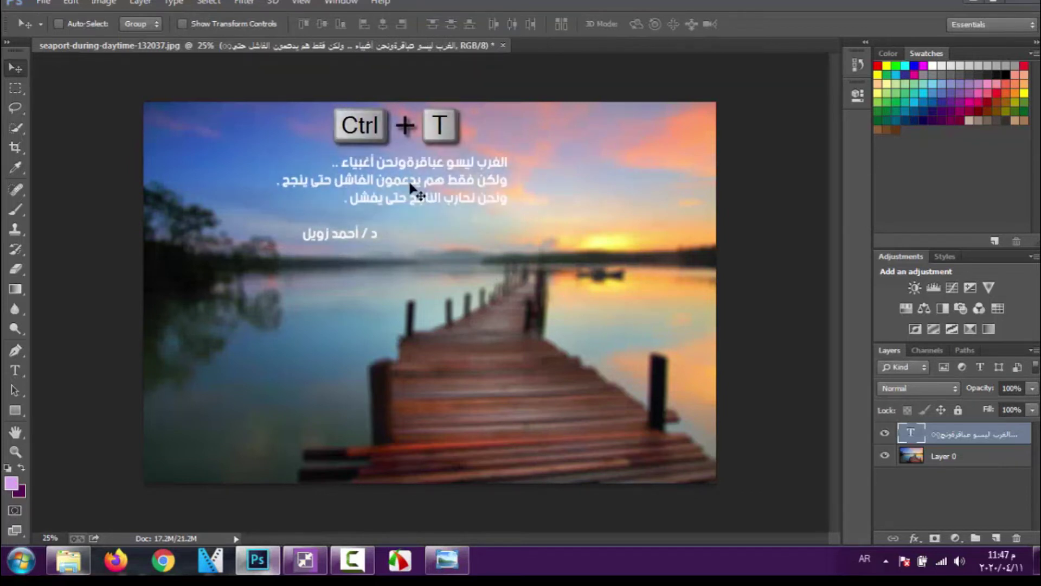
pyautogui.hotkey('ctrl', 't')
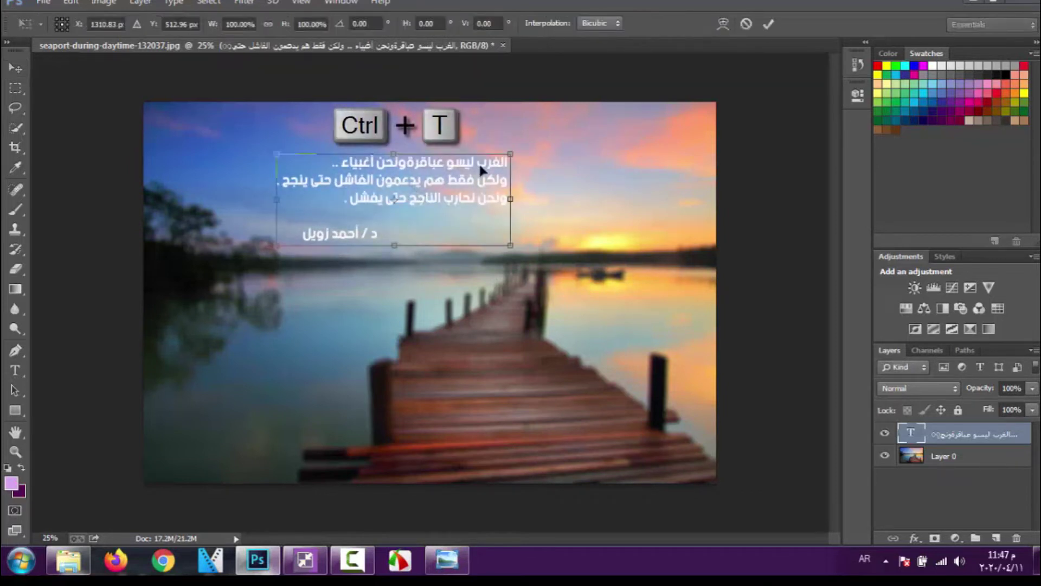
pyautogui.hotkey('alt', 'shift')
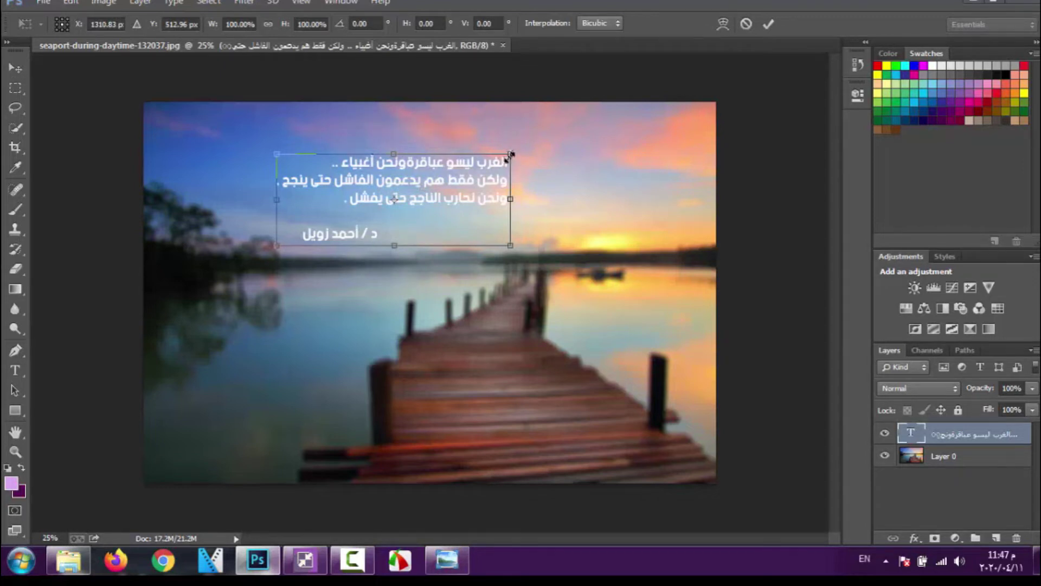
pyautogui.moveTo(510, 154); pyautogui.dragTo(577, 128)
pyautogui.moveTo(503, 177); pyautogui.dragTo(521, 214)
pyautogui.moveTo(598, 165); pyautogui.dragTo(601, 163)
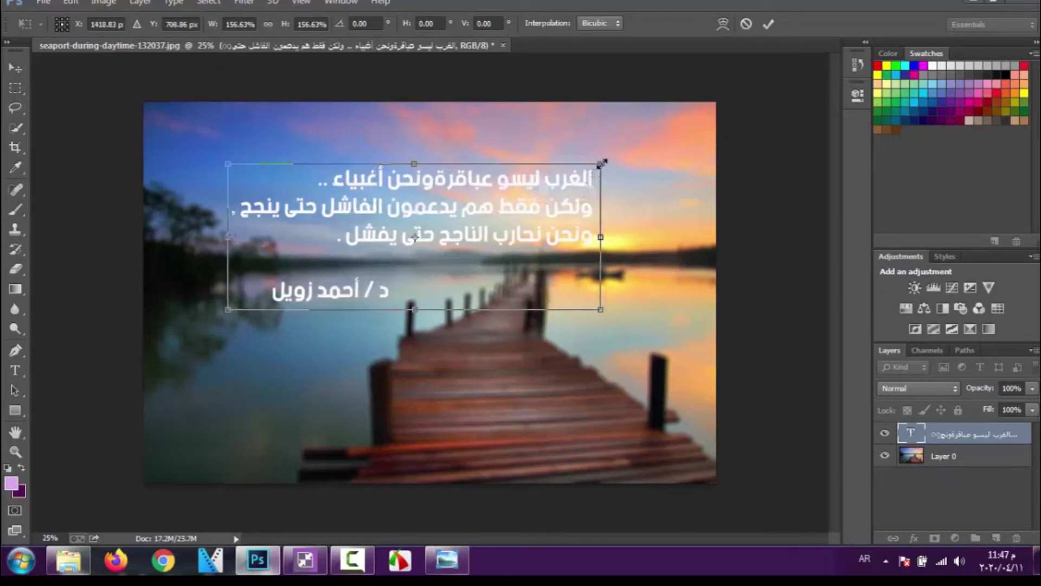
pyautogui.click(17, 67)
pyautogui.click(458, 210)
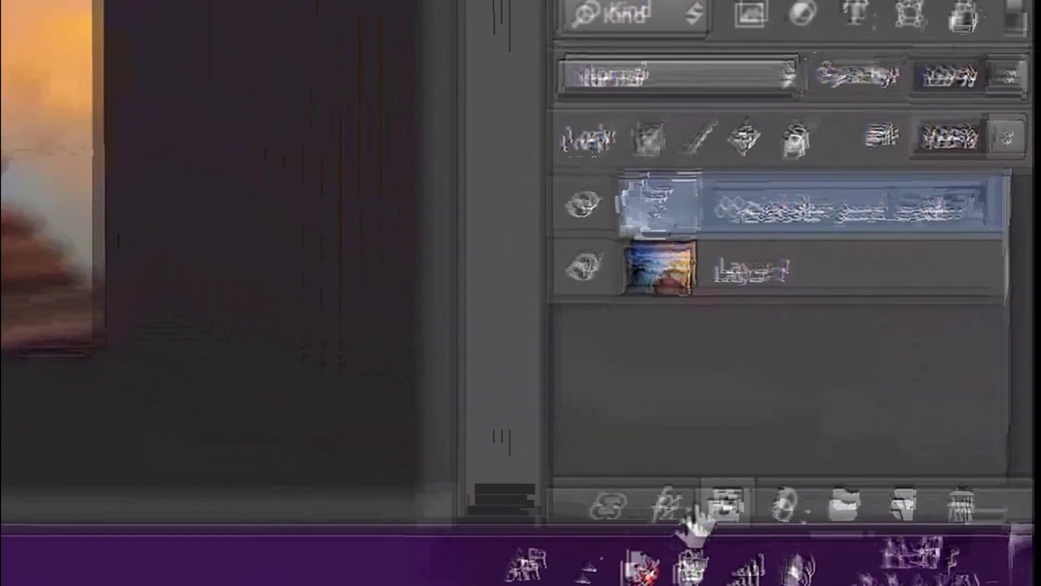
# Add a purple c263f3 Stroke layer style to the text layer with a size of 10 px
pyautogui.click(686, 511)
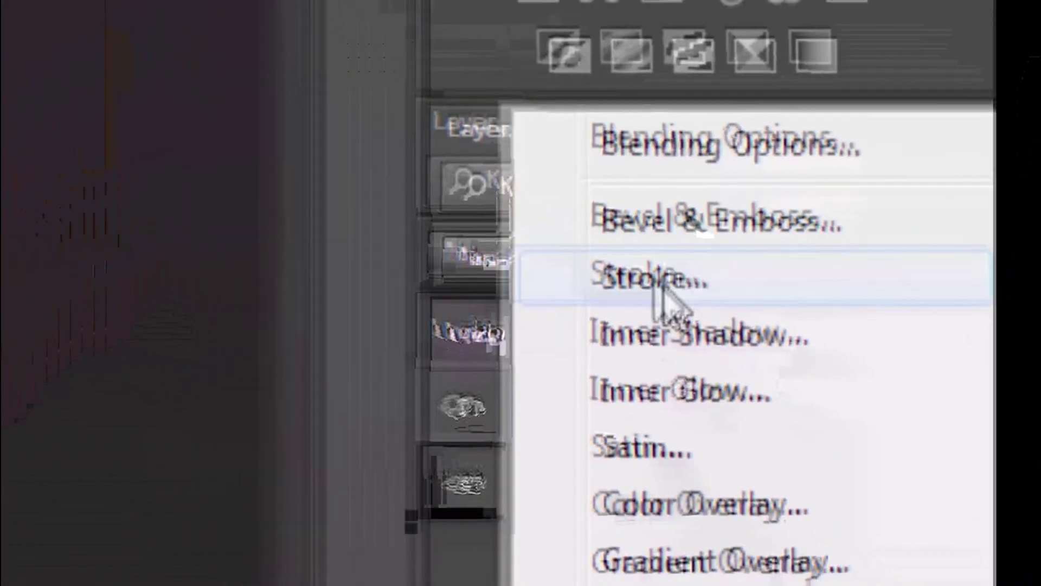
pyautogui.click(659, 282)
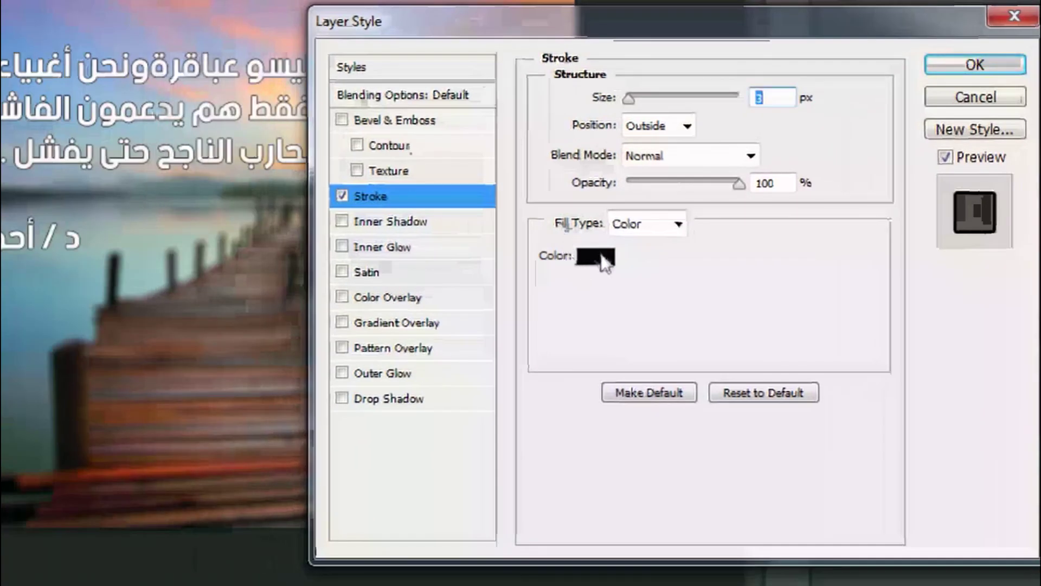
pyautogui.click(445, 266)
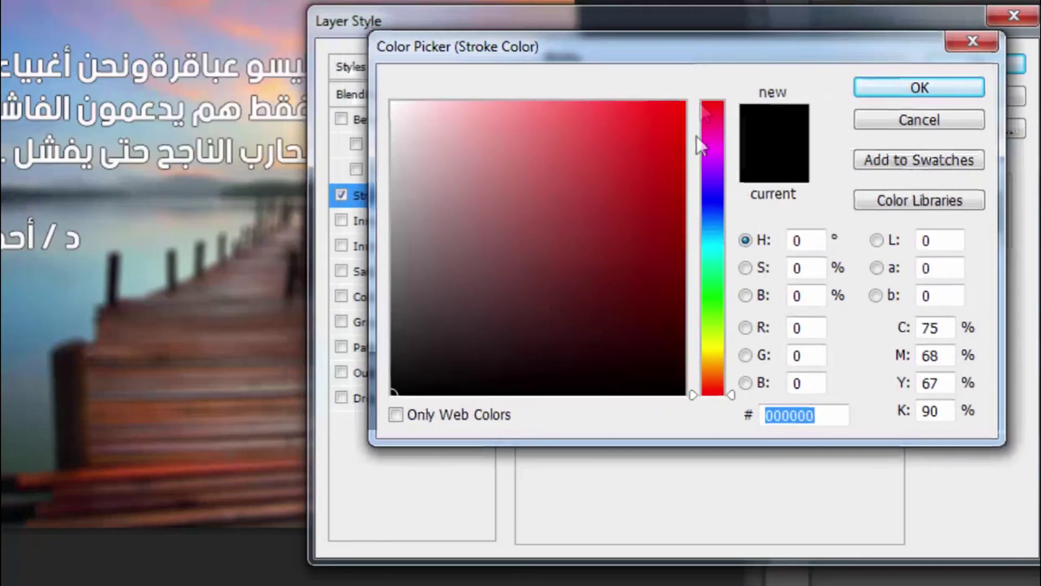
pyautogui.moveTo(713, 216); pyautogui.dragTo(708, 165)
pyautogui.moveTo(616, 146)
pyautogui.mouseDown()
pyautogui.moveTo(585, 139)
pyautogui.moveTo(605, 130)
pyautogui.moveTo(564, 115)
pyautogui.mouseUp()
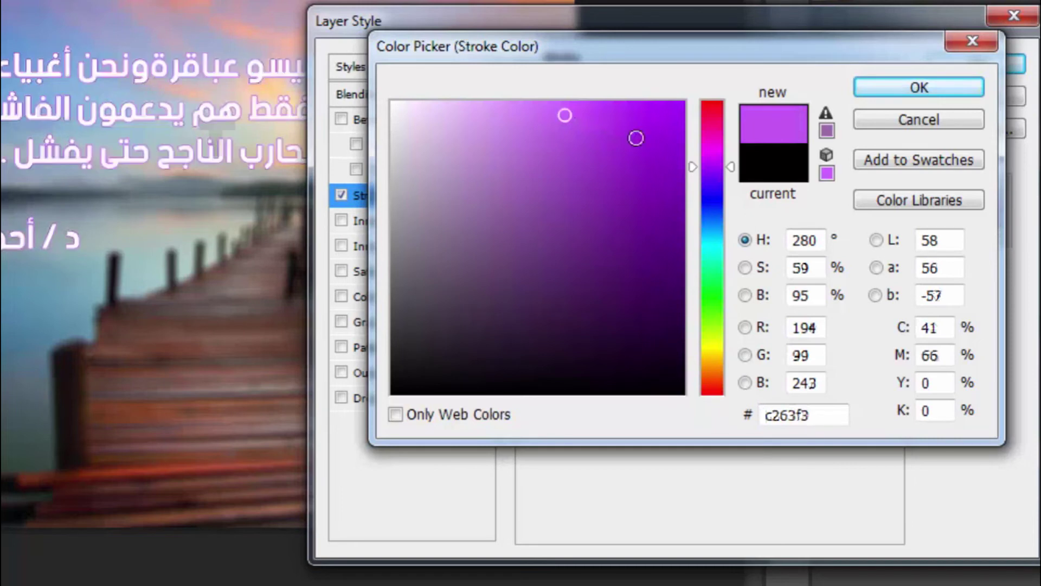
pyautogui.click(910, 89)
pyautogui.moveTo(621, 94)
pyautogui.mouseDown()
pyautogui.moveTo(647, 98)
pyautogui.moveTo(637, 101)
pyautogui.mouseUp()
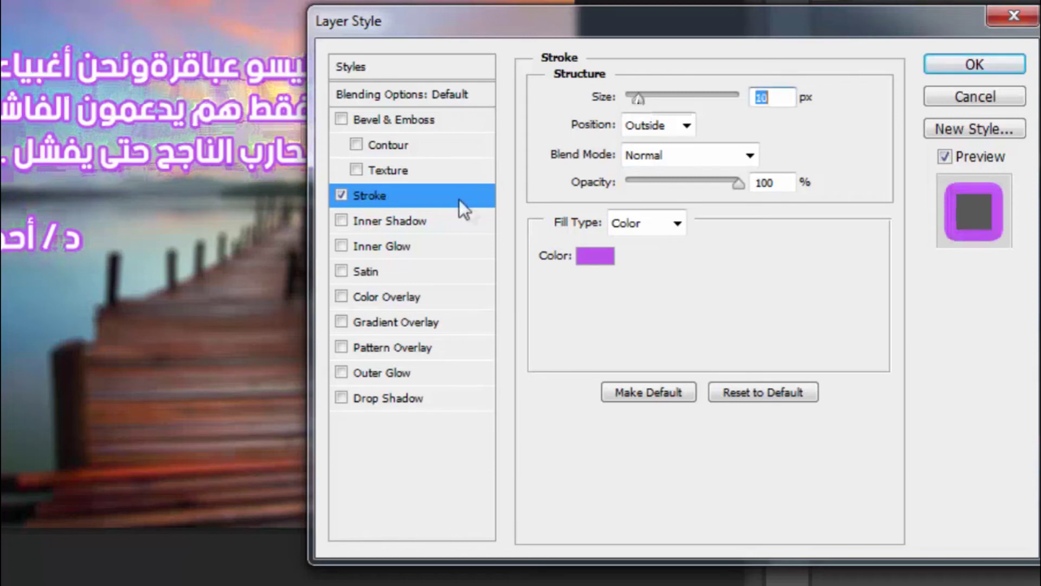
# Change the text layer's stroke colour to deep pink d62f82 and apply the layer style
pyautogui.click(592, 255)
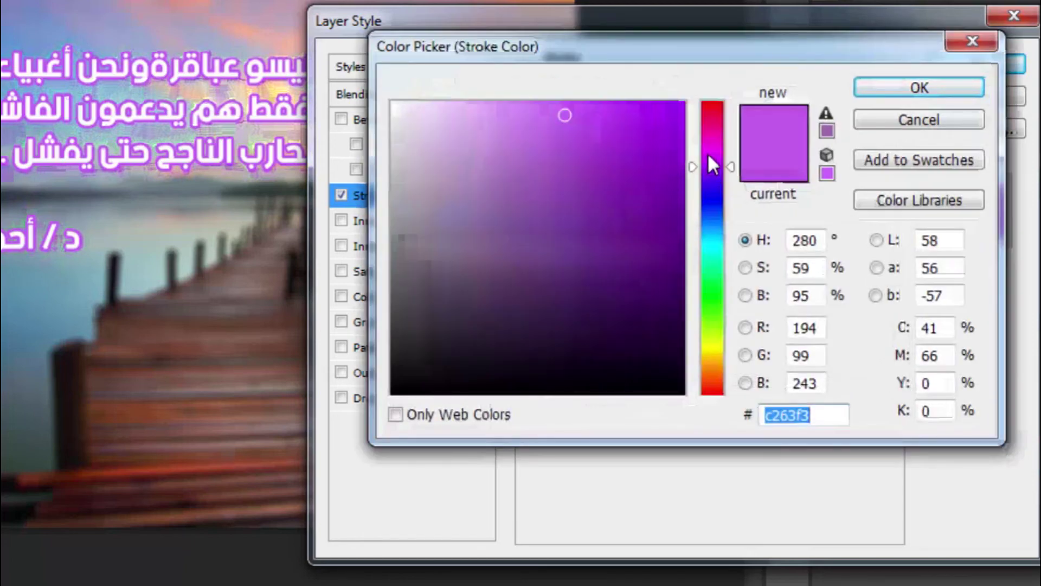
pyautogui.moveTo(708, 156); pyautogui.dragTo(714, 138)
pyautogui.moveTo(577, 119); pyautogui.dragTo(580, 121)
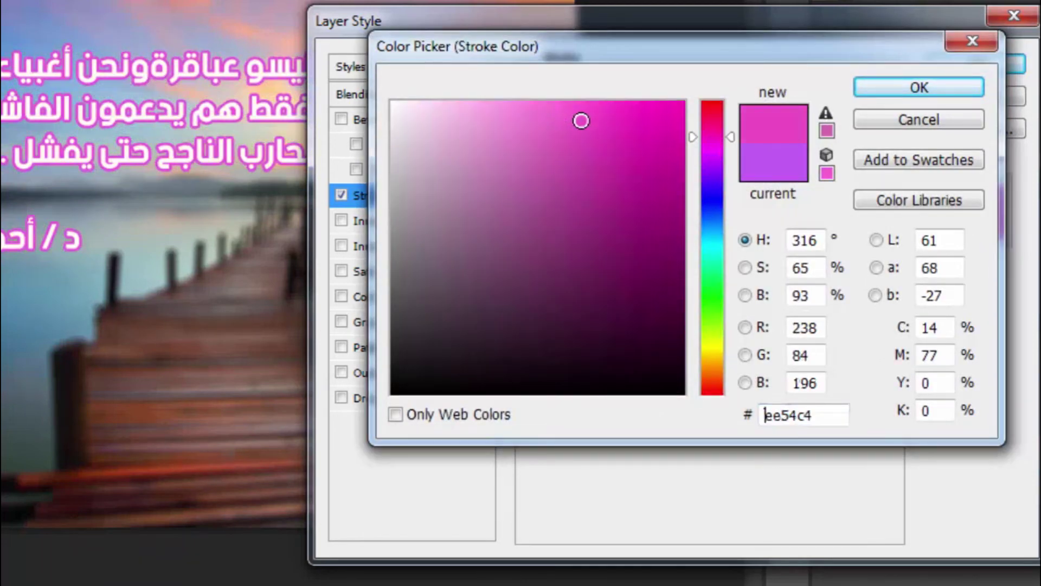
pyautogui.moveTo(711, 137)
pyautogui.mouseDown()
pyautogui.moveTo(709, 168)
pyautogui.moveTo(708, 125)
pyautogui.mouseUp()
pyautogui.click(598, 144)
pyautogui.moveTo(598, 145)
pyautogui.mouseDown()
pyautogui.moveTo(615, 158)
pyautogui.moveTo(620, 147)
pyautogui.mouseUp()
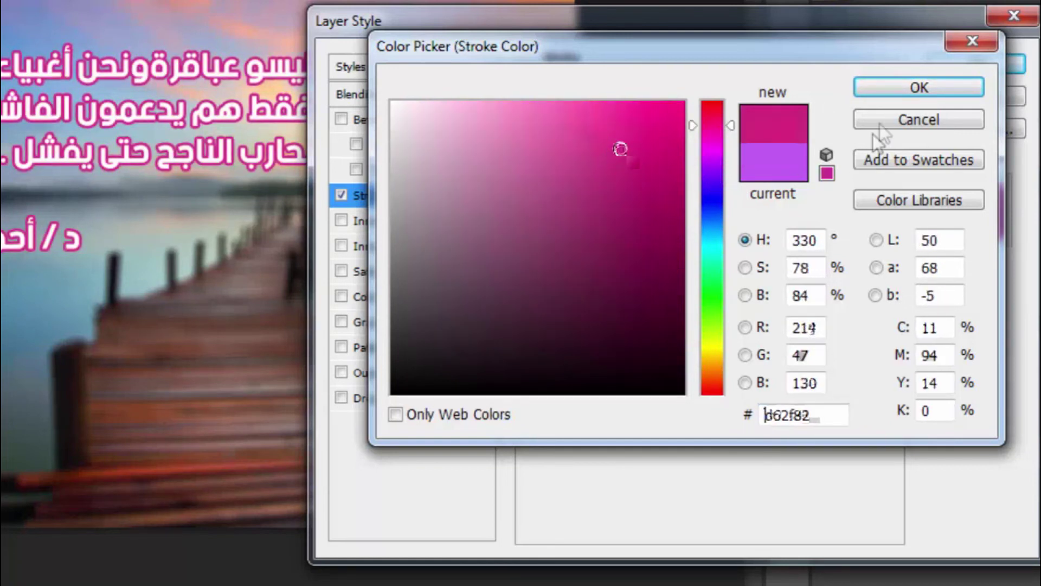
pyautogui.click(905, 95)
pyautogui.moveTo(647, 100); pyautogui.dragTo(640, 103)
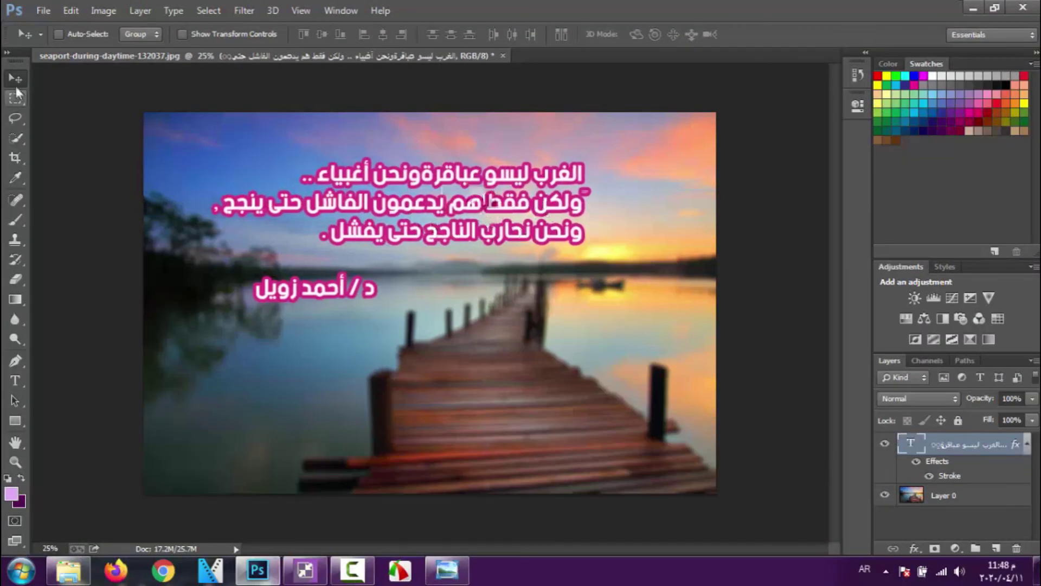
pyautogui.doubleClick(973, 445)
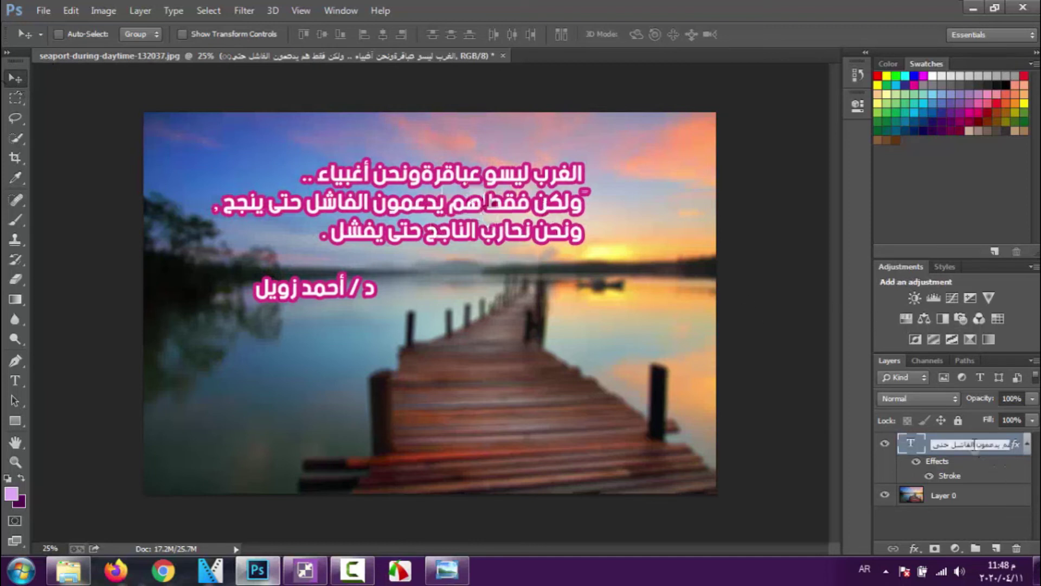
pyautogui.click(565, 208)
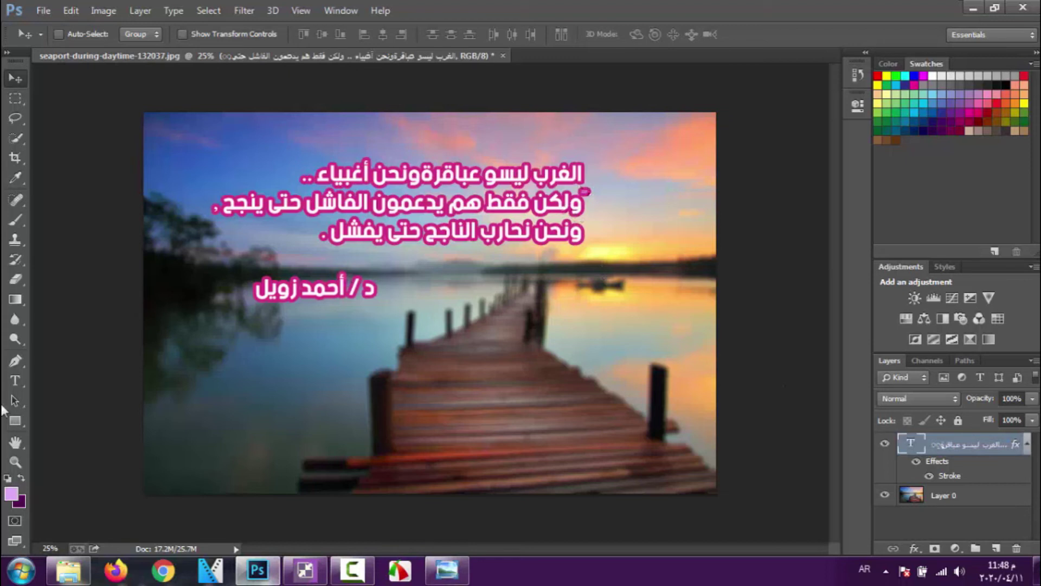
pyautogui.click(15, 380)
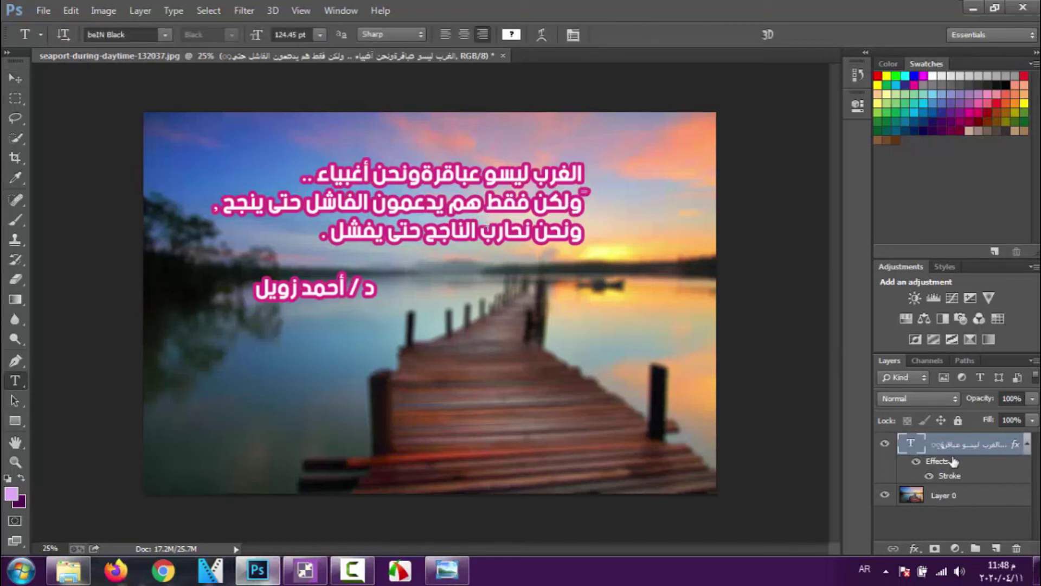
# Select the quote's text layer and move the text block down towards the middle of the photo
pyautogui.click(17, 79)
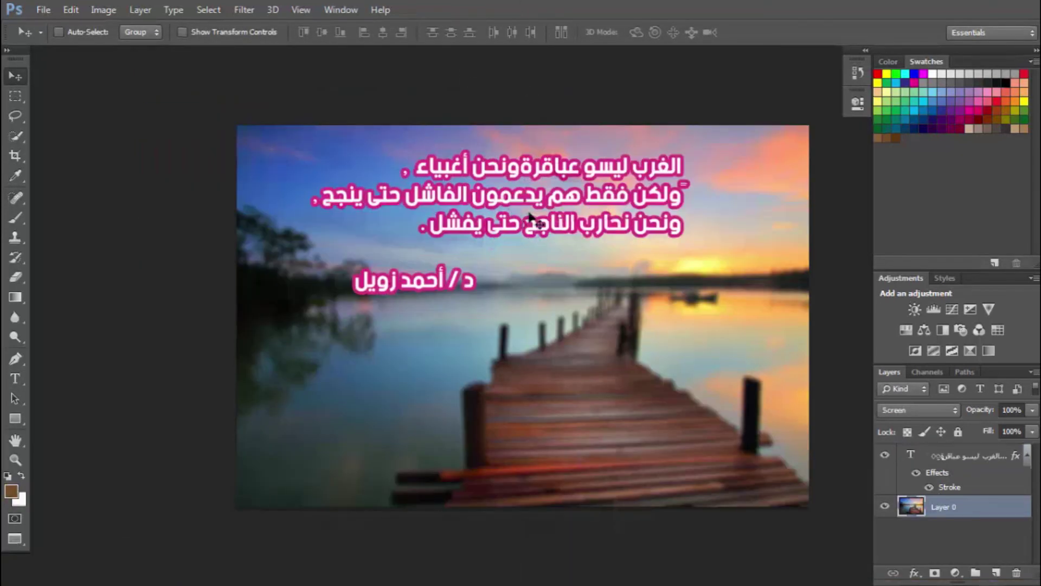
pyautogui.moveTo(536, 210)
pyautogui.mouseDown()
pyautogui.moveTo(525, 235)
pyautogui.moveTo(534, 217)
pyautogui.mouseUp()
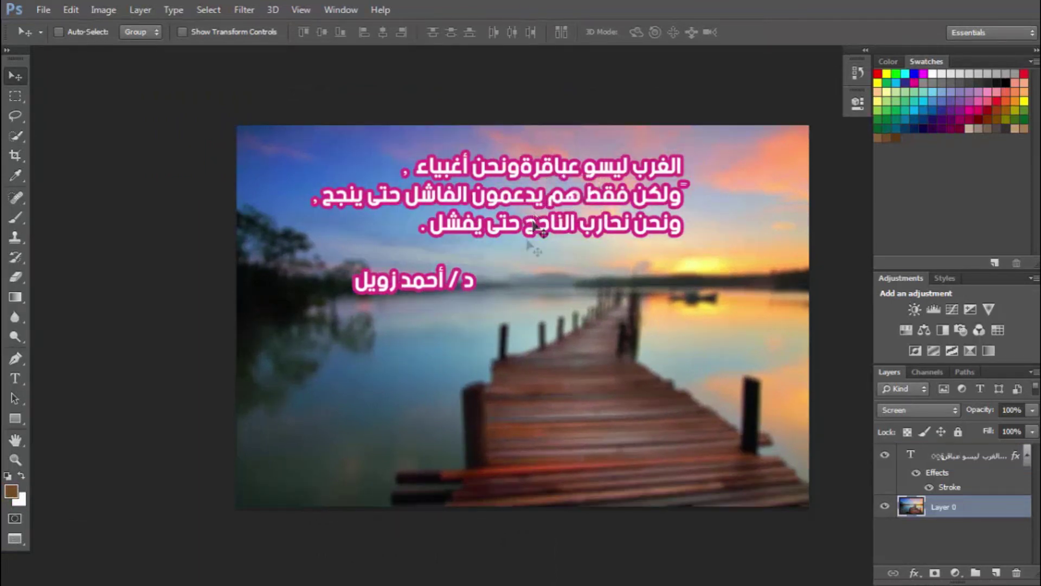
pyautogui.click(963, 458)
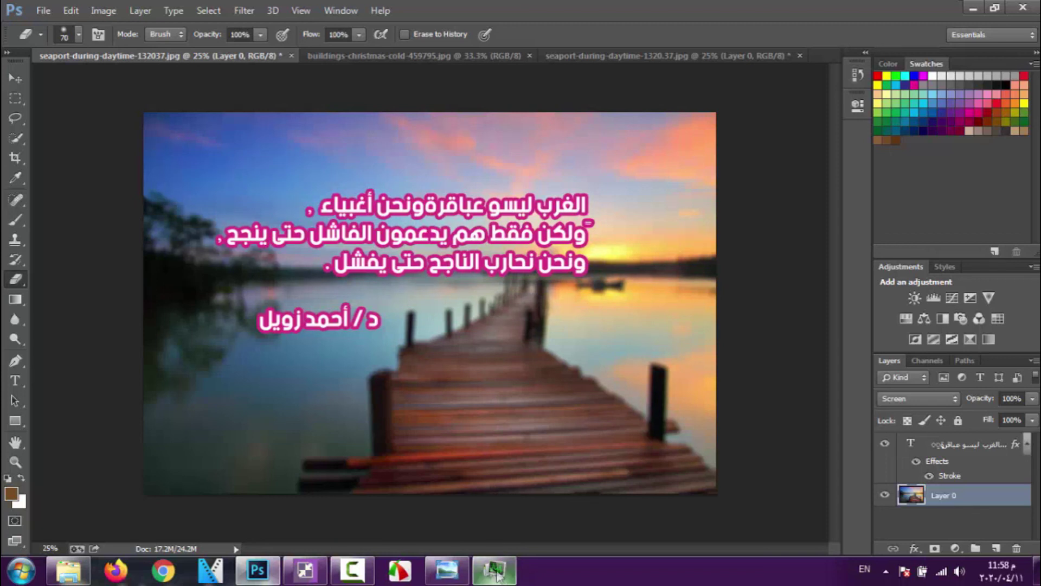
pyautogui.click(352, 569)
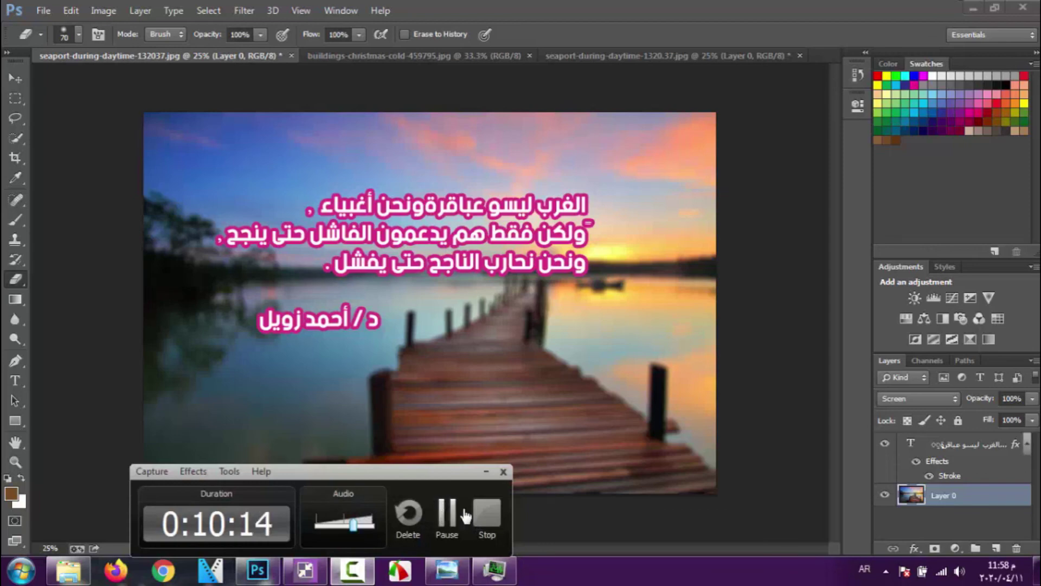